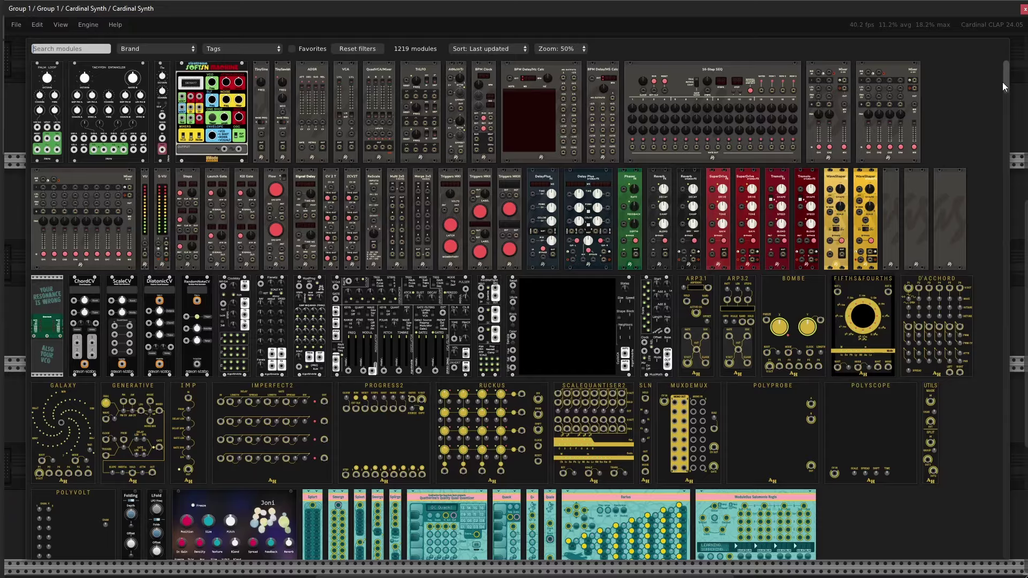
Scroll Cardinal's module browser and raise the texture synthesizer's grain pitch above 0.36.
{"action": "left_click_drag", "start_coordinate": [1004, 82], "coordinate": [1017, 222]}
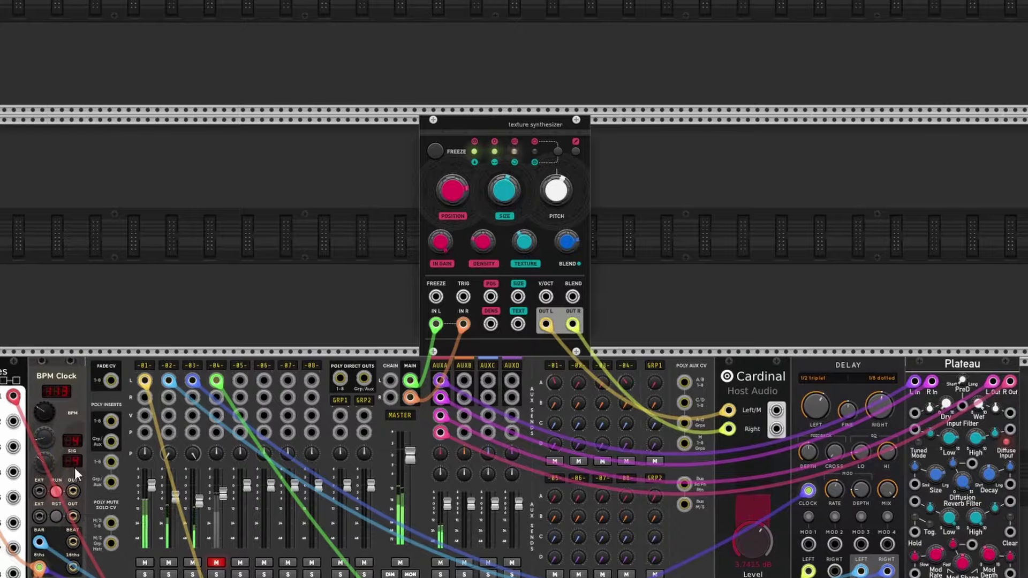
{"action": "mouse_move", "coordinate": [566, 189]}
{"action": "left_click_drag", "start_coordinate": [567, 188], "coordinate": [581, 86]}
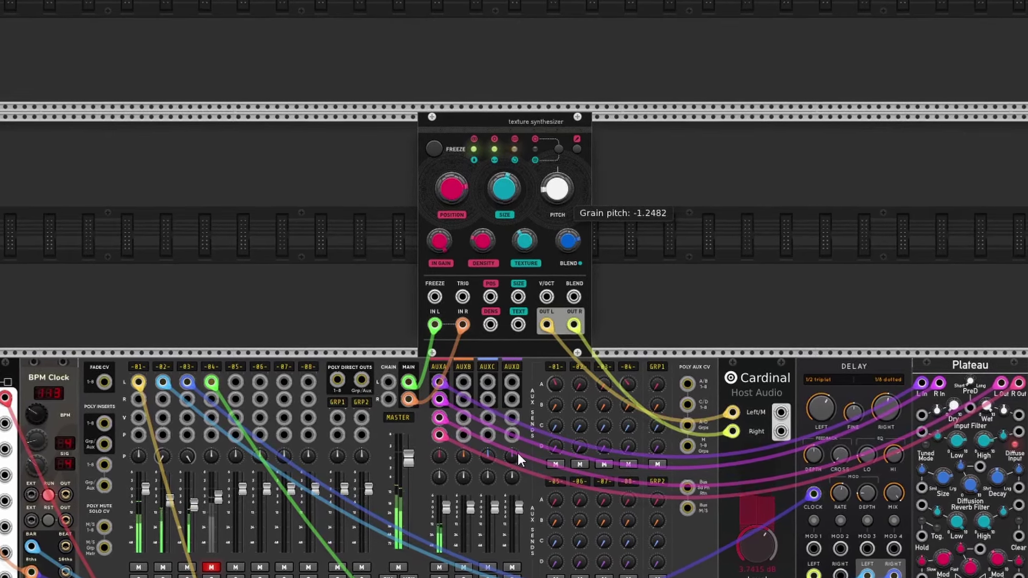
{"action": "mouse_move", "coordinate": [534, 246]}
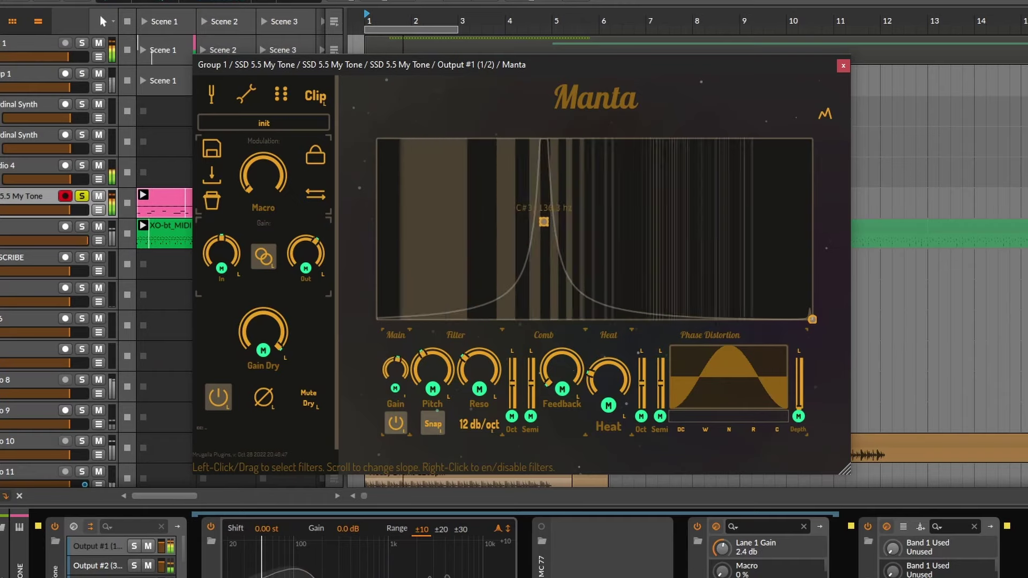
Drag Manta's filter peak to a lower frequency, reducing lane 1 gain.
{"action": "left_click_drag", "start_coordinate": [513, 227], "coordinate": [483, 236]}
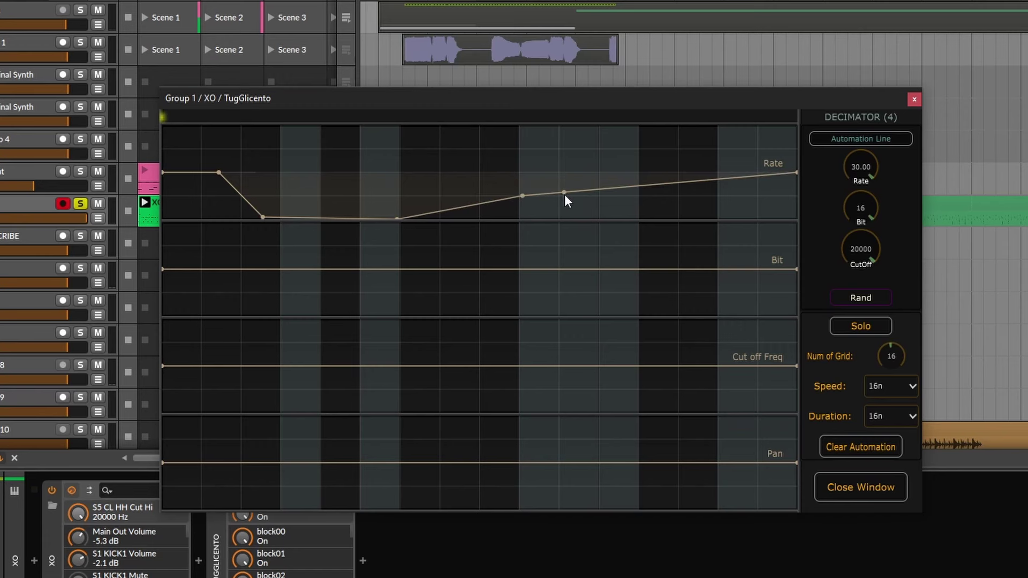
Reshape the Rate automation curve and bring up row 2's speed note-value choices.
{"action": "left_click_drag", "start_coordinate": [564, 195], "coordinate": [557, 197]}
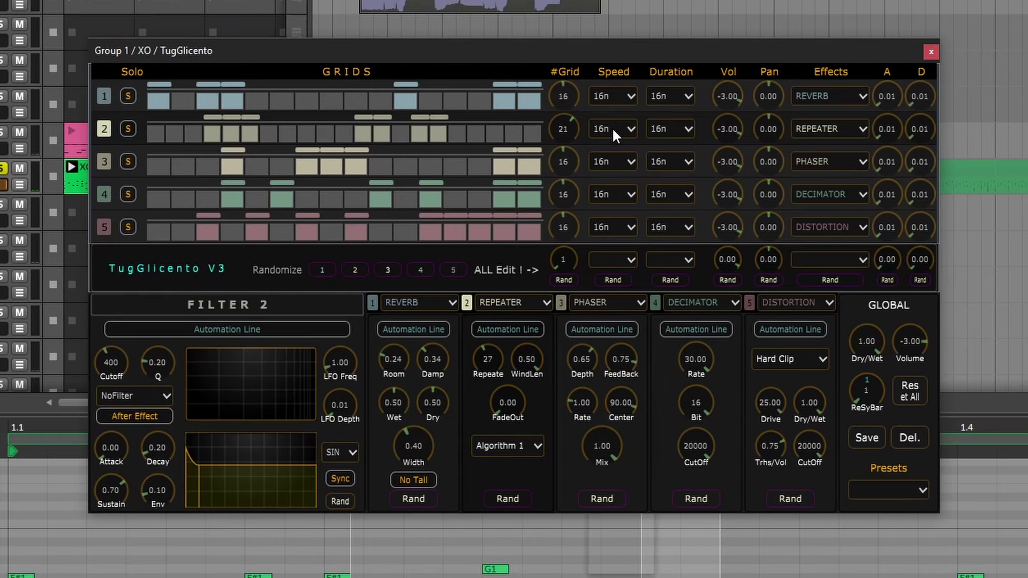
{"action": "left_click", "coordinate": [612, 129]}
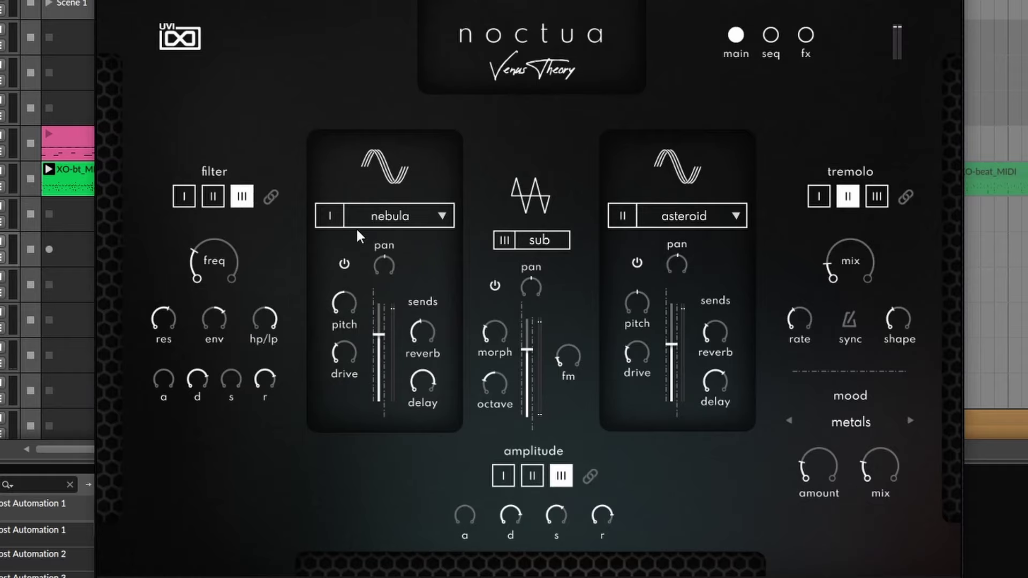
Open Noctua's layer I source list to browse the emf sounds.
{"action": "left_click", "coordinate": [383, 213]}
{"action": "mouse_move", "coordinate": [400, 264]}
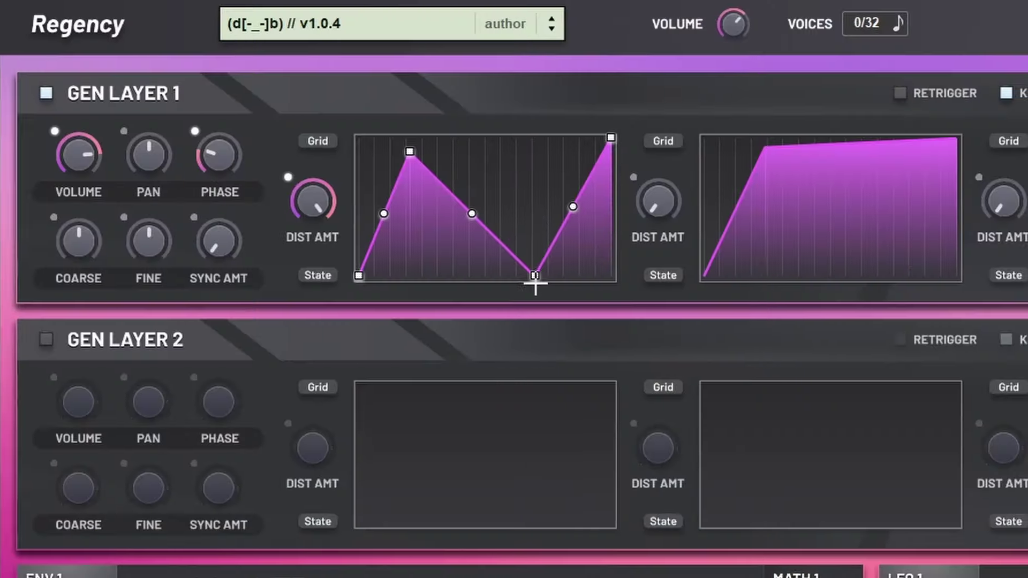
Reshape Regency's Gen Layer 1 envelope, set the second envelope's DIST AMT to 79%, and add a dip.
{"action": "left_click_drag", "start_coordinate": [534, 282], "coordinate": [357, 278]}
{"action": "left_click_drag", "start_coordinate": [490, 199], "coordinate": [489, 160]}
{"action": "left_click_drag", "start_coordinate": [647, 143], "coordinate": [647, 170]}
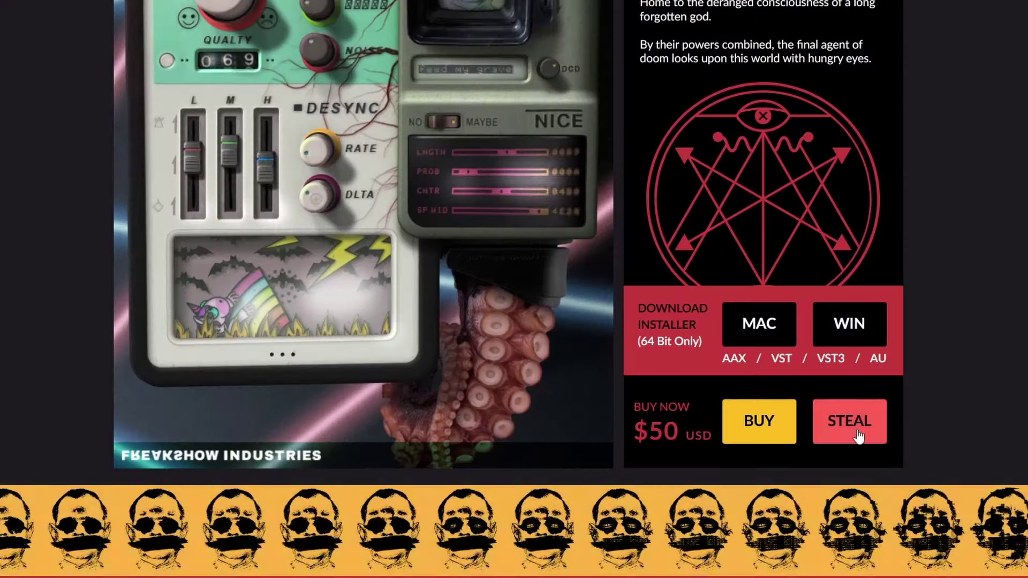
Choose STEAL and expand the Money Is Tight reason to reveal the $40 underpay offer.
{"action": "left_click", "coordinate": [851, 422]}
{"action": "scroll", "coordinate": [513, 289], "scroll_direction": "down", "scroll_amount": 7}
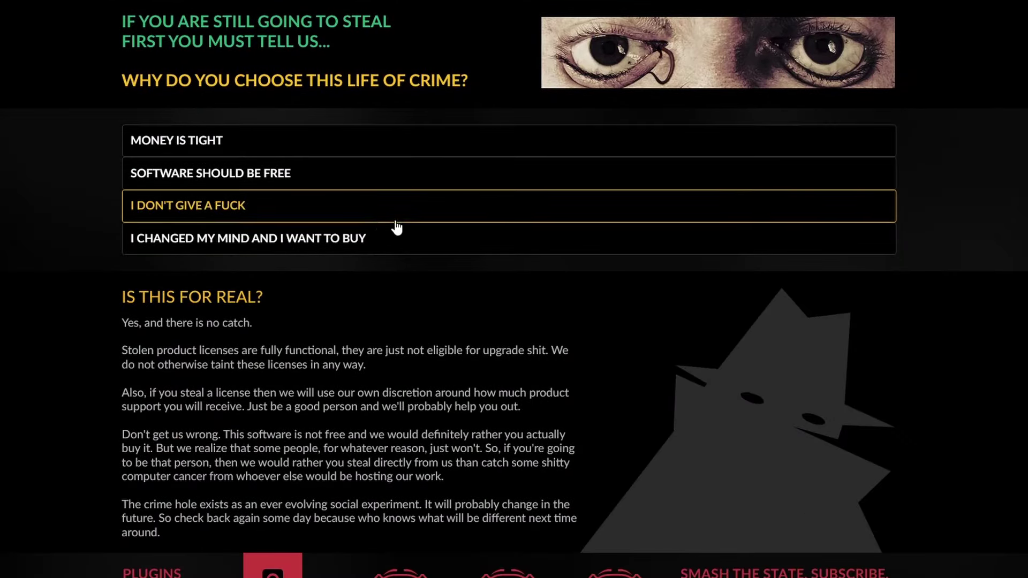
{"action": "left_click", "coordinate": [191, 152]}
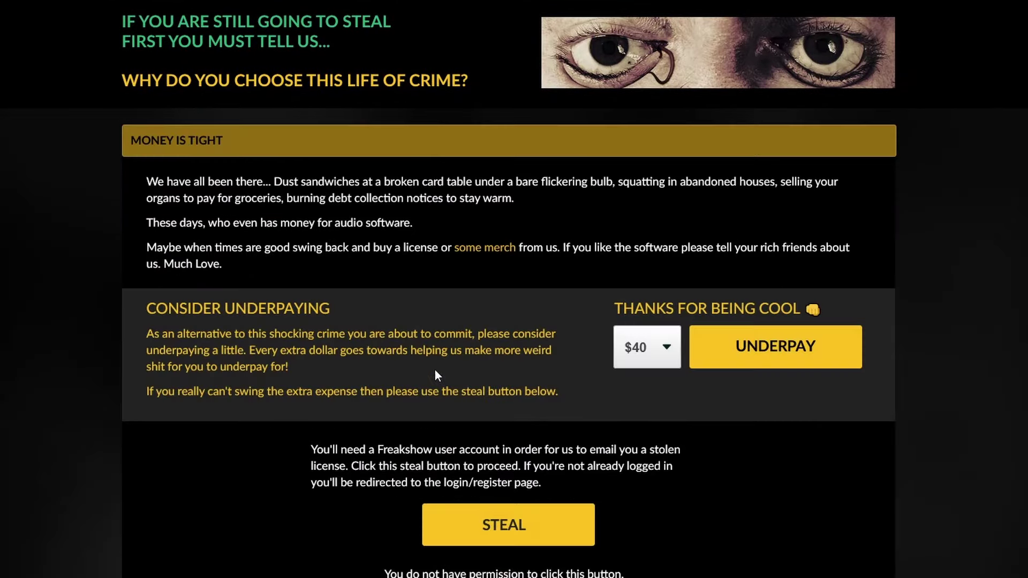
{"action": "scroll", "coordinate": [432, 360], "scroll_direction": "down", "scroll_amount": 3}
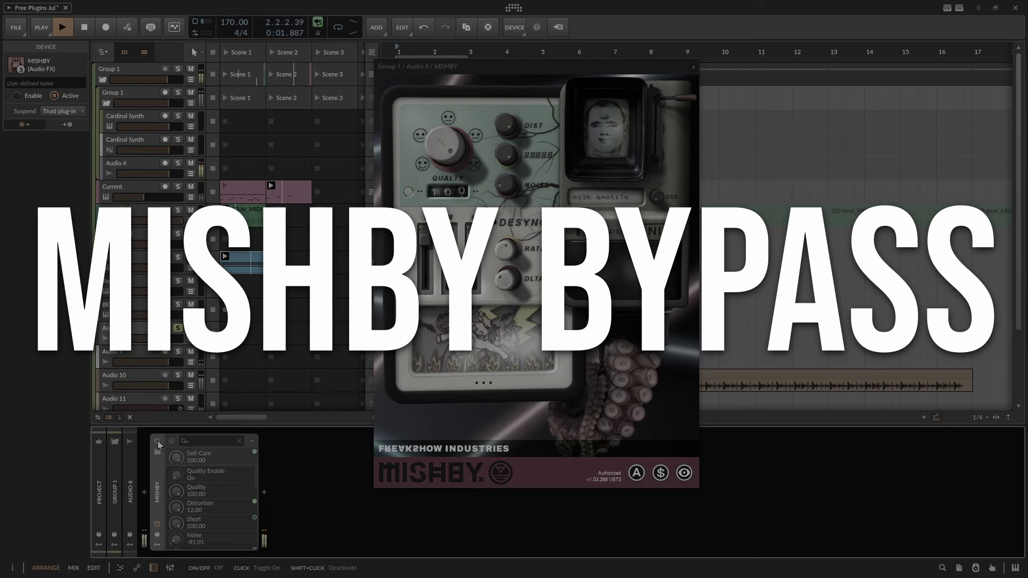
Re-enable MISHBY, lower Self-Care to about 33, set glitch to Maybe and quality to 037.
{"action": "left_click", "coordinate": [157, 440]}
{"action": "left_click_drag", "start_coordinate": [753, 67], "coordinate": [745, 107]}
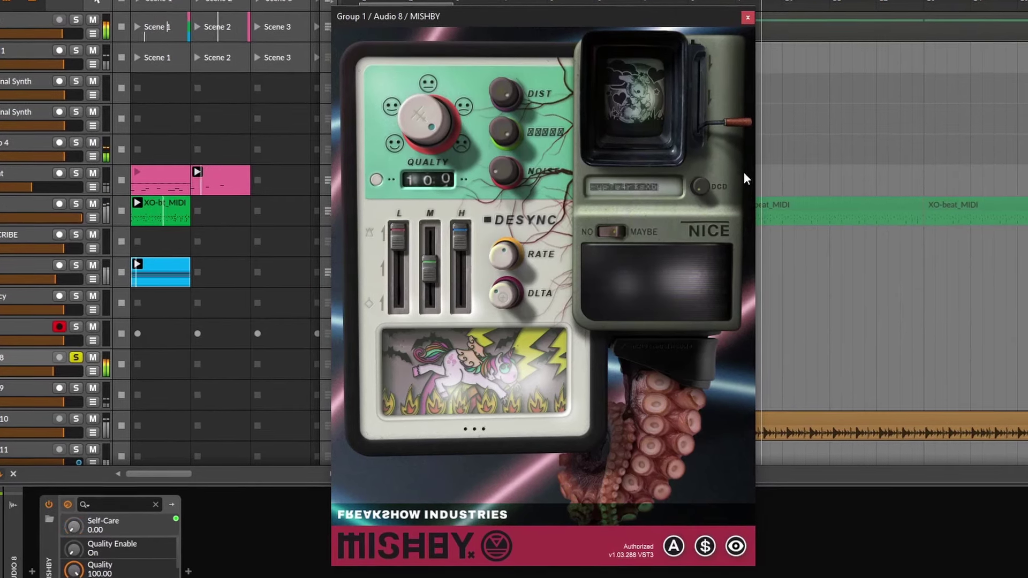
{"action": "left_click", "coordinate": [615, 230]}
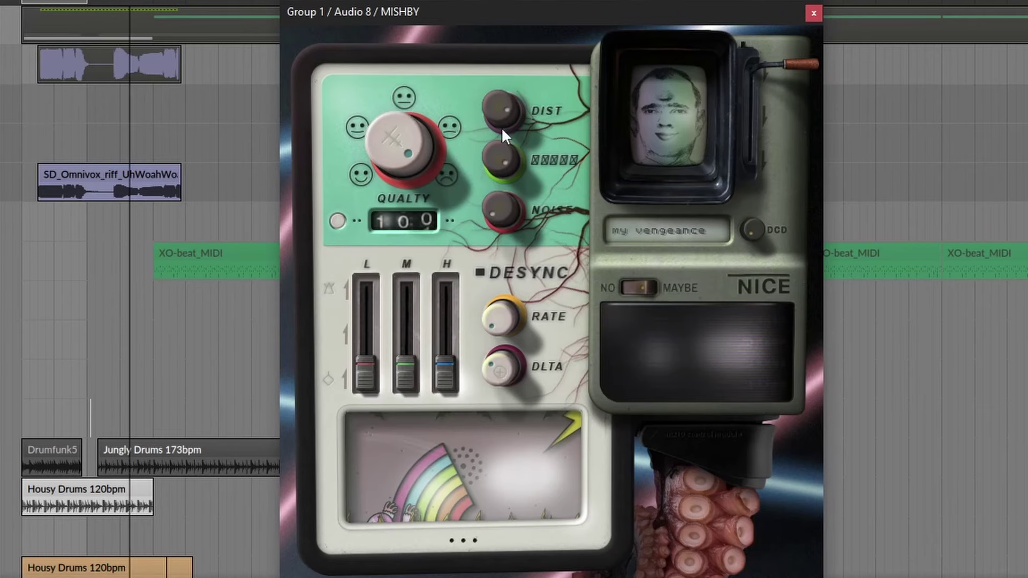
{"action": "left_click_drag", "start_coordinate": [404, 145], "coordinate": [431, 280]}
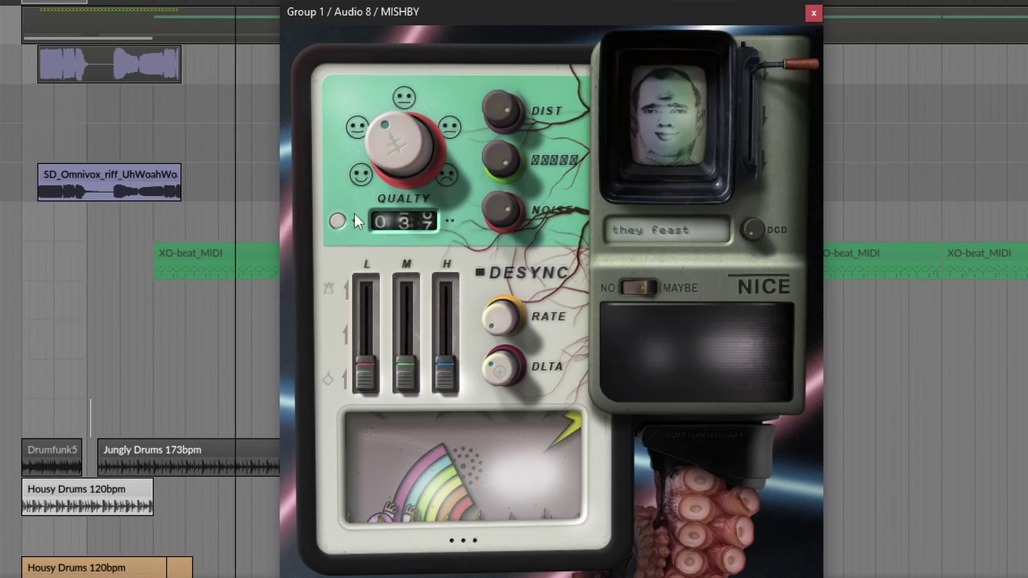
Push MISHBY's low, high and mid bands to full, then set mid halfway and raise desync rate and delta.
{"action": "left_click_drag", "start_coordinate": [371, 342], "coordinate": [389, 249]}
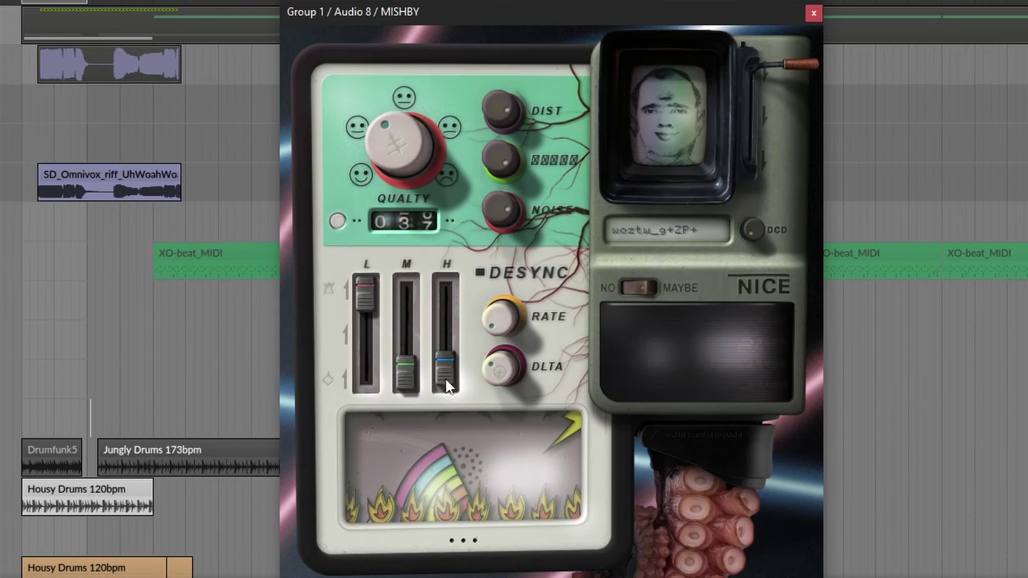
{"action": "left_click_drag", "start_coordinate": [442, 383], "coordinate": [438, 301]}
{"action": "left_click_drag", "start_coordinate": [398, 367], "coordinate": [405, 293]}
{"action": "left_click_drag", "start_coordinate": [507, 298], "coordinate": [517, 219]}
{"action": "left_click_drag", "start_coordinate": [405, 293], "coordinate": [404, 340]}
{"action": "left_click_drag", "start_coordinate": [515, 369], "coordinate": [531, 322]}
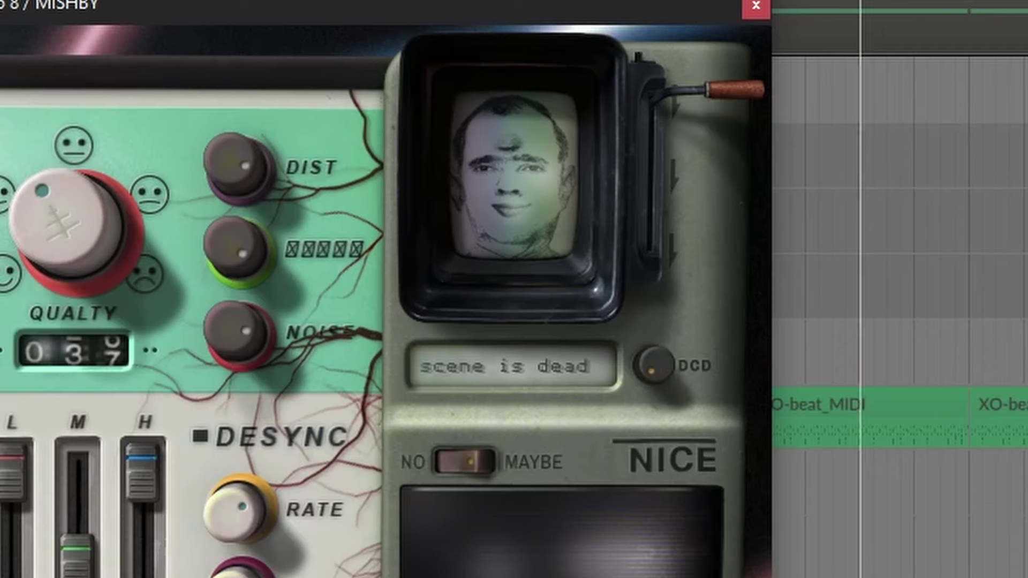
Move the playhead to an earlier position and switch MISHBY to a new display scene.
{"action": "right_click", "coordinate": [827, 114]}
{"action": "left_click", "coordinate": [739, 87]}
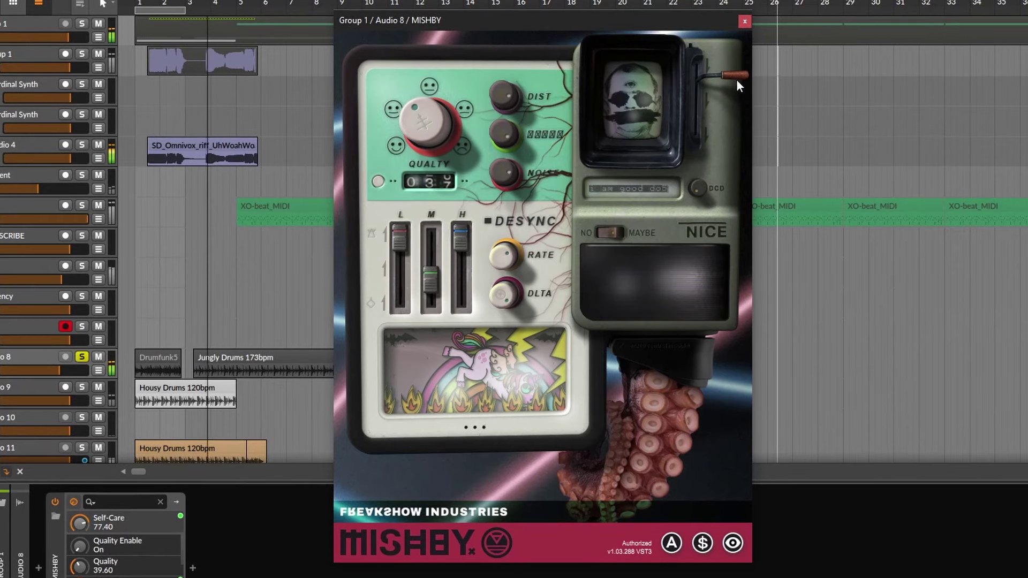
{"action": "left_click_drag", "start_coordinate": [737, 86], "coordinate": [721, 142]}
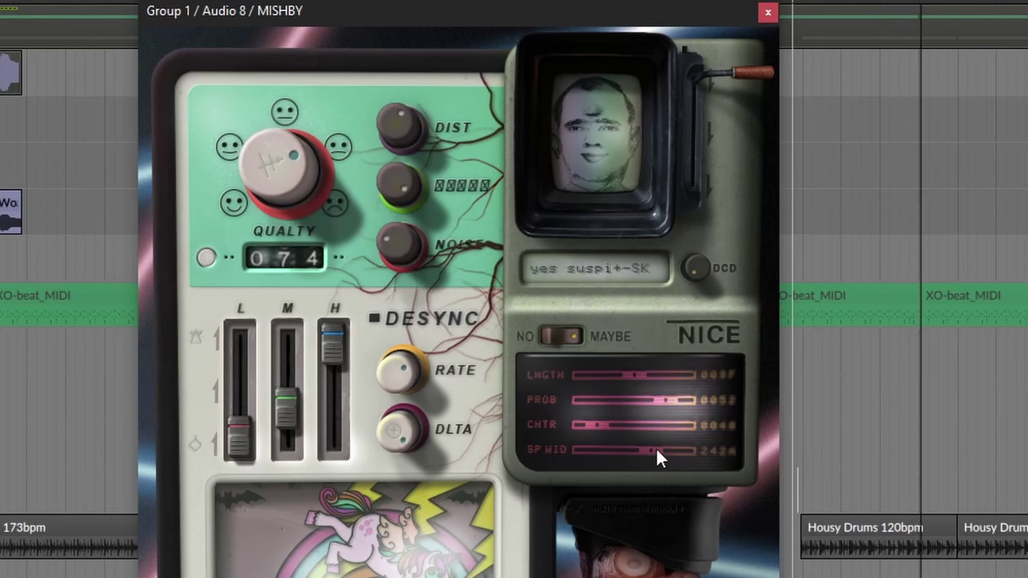
Narrow MISHBY's SP WID to 0162 and set CHTR to 0C73.
{"action": "left_click_drag", "start_coordinate": [655, 447], "coordinate": [595, 425]}
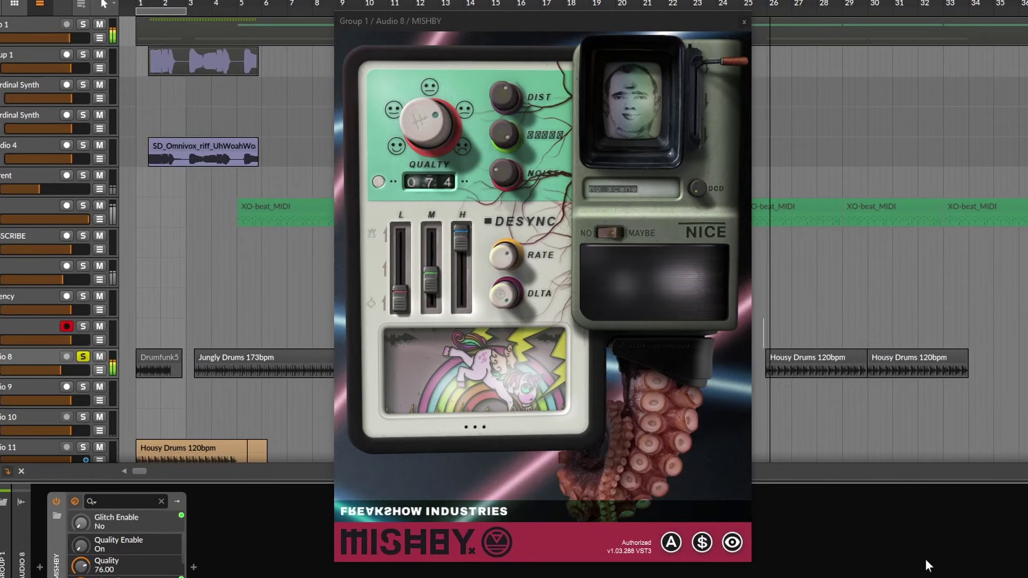
Set MISHBY's glitch to Maybe, lengthen it, and retune CHTR, SP WID and reset probability to 64.90.
{"action": "left_click", "coordinate": [610, 232]}
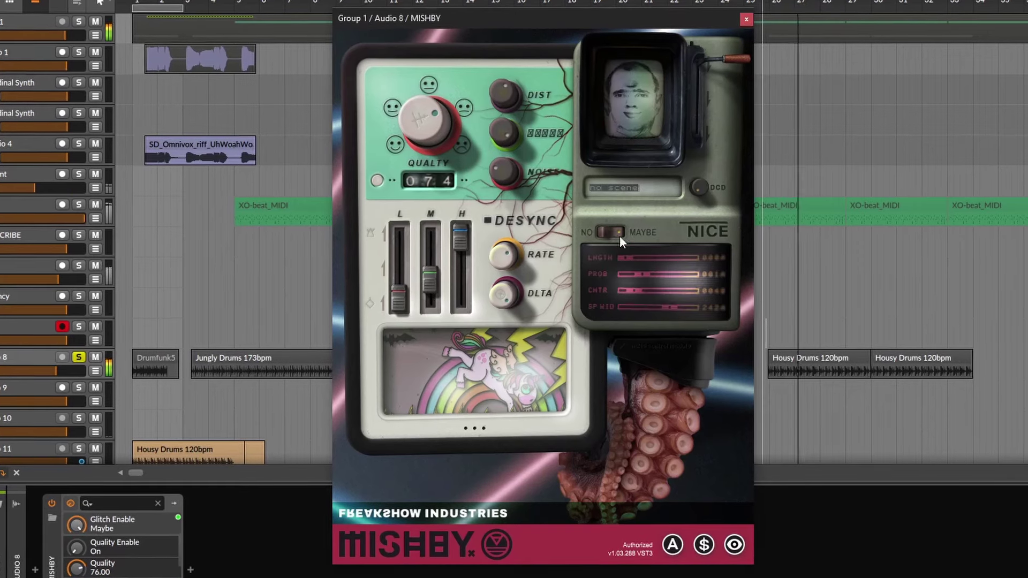
{"action": "left_click_drag", "start_coordinate": [626, 258], "coordinate": [672, 306]}
{"action": "left_click_drag", "start_coordinate": [681, 271], "coordinate": [630, 270]}
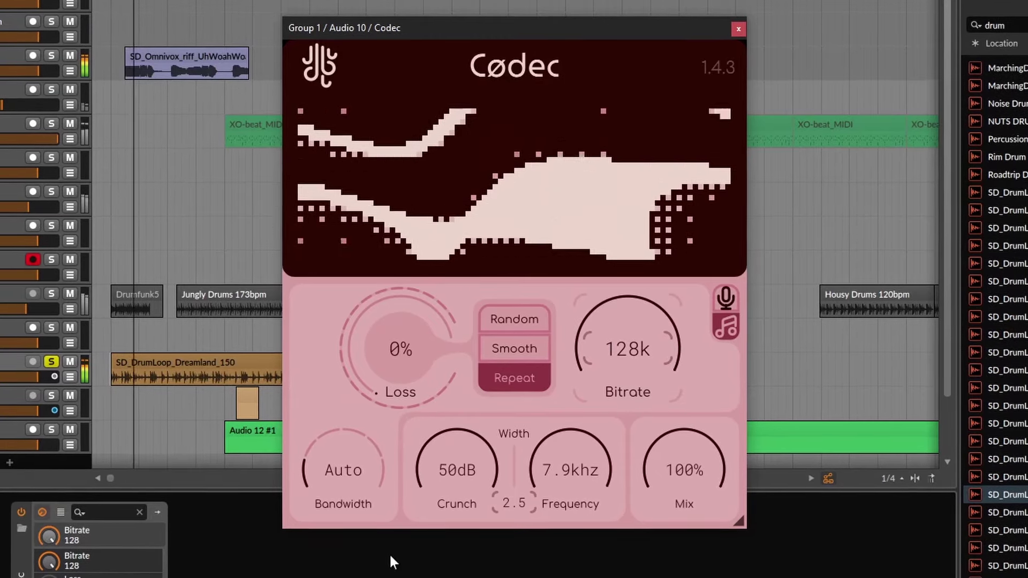
Dial in Codec on Audio 10: 100% mix, 51% loss, 78k bitrate, 14dB crunch at 3.4kHz.
{"action": "mouse_move", "coordinate": [393, 383]}
{"action": "left_mouse_down"}
{"action": "mouse_move", "coordinate": [392, 342]}
{"action": "mouse_move", "coordinate": [393, 383]}
{"action": "left_mouse_up"}
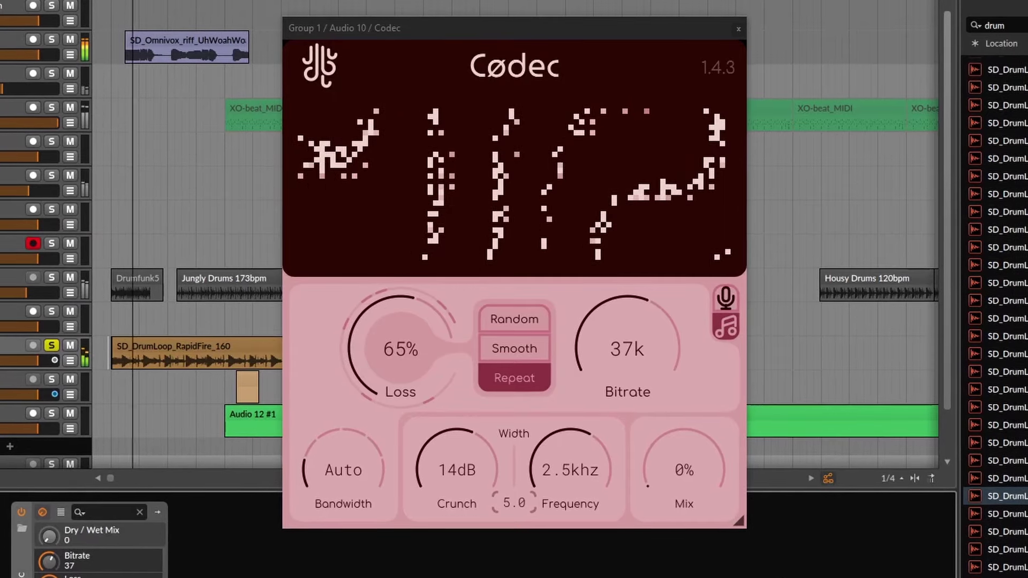
{"action": "left_click_drag", "start_coordinate": [690, 517], "coordinate": [688, 460]}
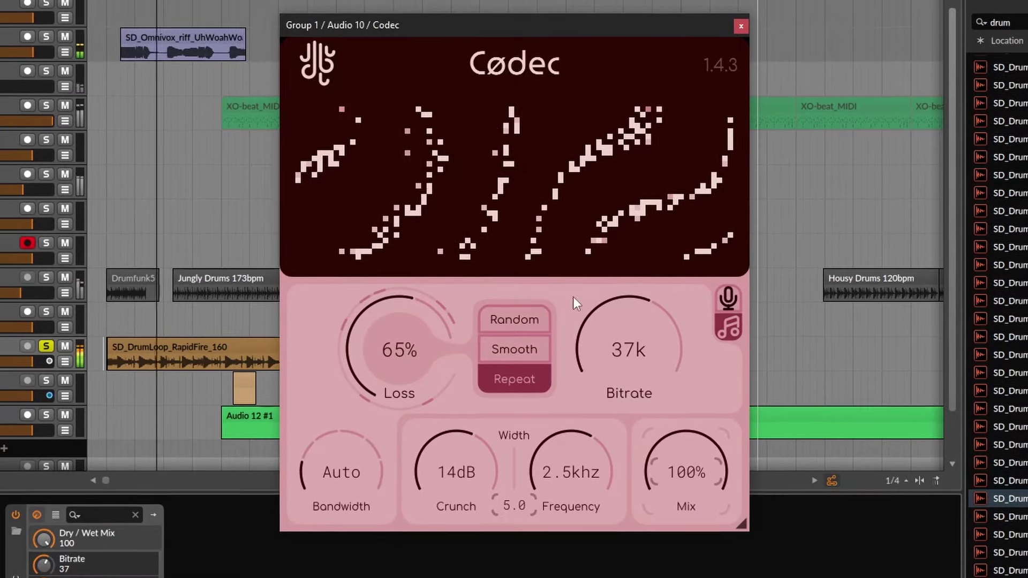
{"action": "left_click_drag", "start_coordinate": [629, 350], "coordinate": [628, 313]}
{"action": "left_click_drag", "start_coordinate": [402, 356], "coordinate": [402, 372]}
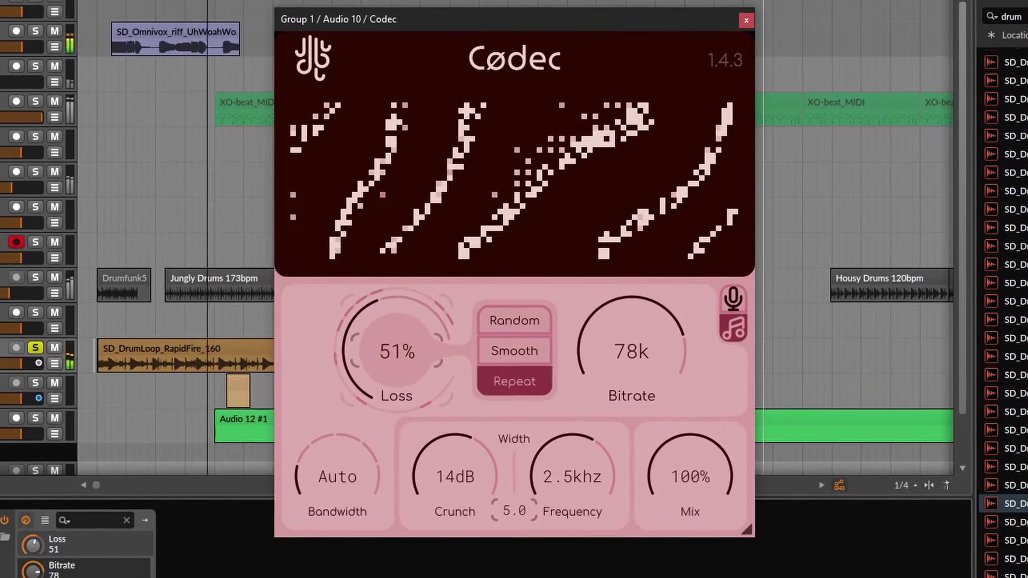
{"action": "mouse_move", "coordinate": [543, 474]}
{"action": "left_mouse_down"}
{"action": "mouse_move", "coordinate": [543, 511]}
{"action": "mouse_move", "coordinate": [543, 476]}
{"action": "left_mouse_up"}
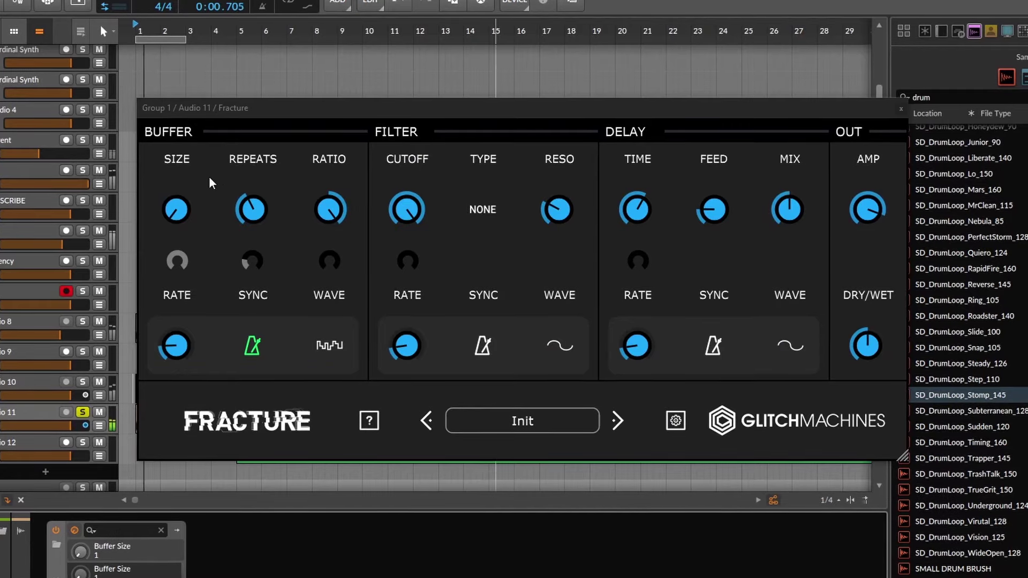
Sweep Fracture's buffer size on Audio 11 from about 114 ms to 296 ms, then up again.
{"action": "left_click_drag", "start_coordinate": [176, 209], "coordinate": [211, 182]}
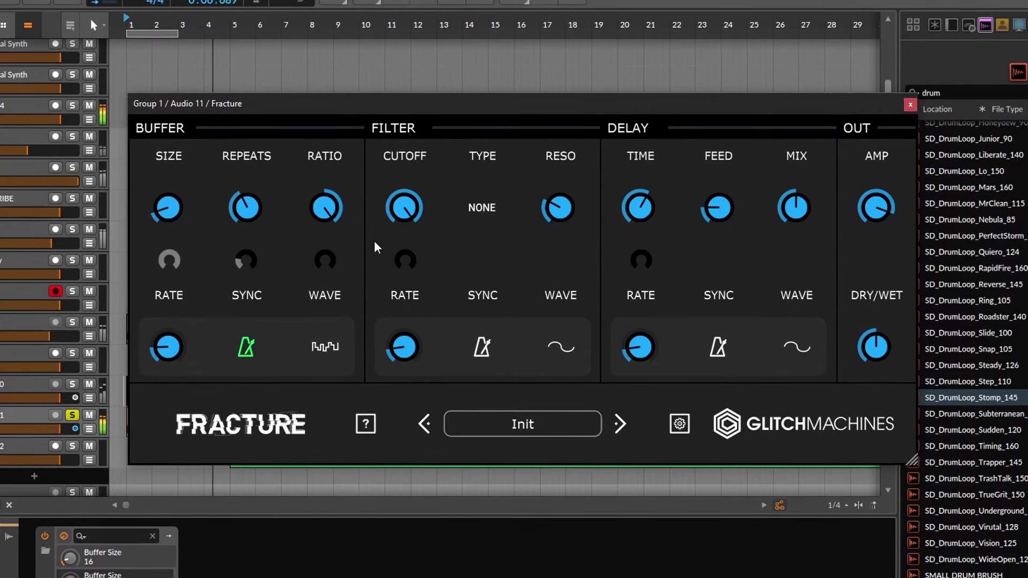
{"action": "left_click_drag", "start_coordinate": [155, 210], "coordinate": [210, 171]}
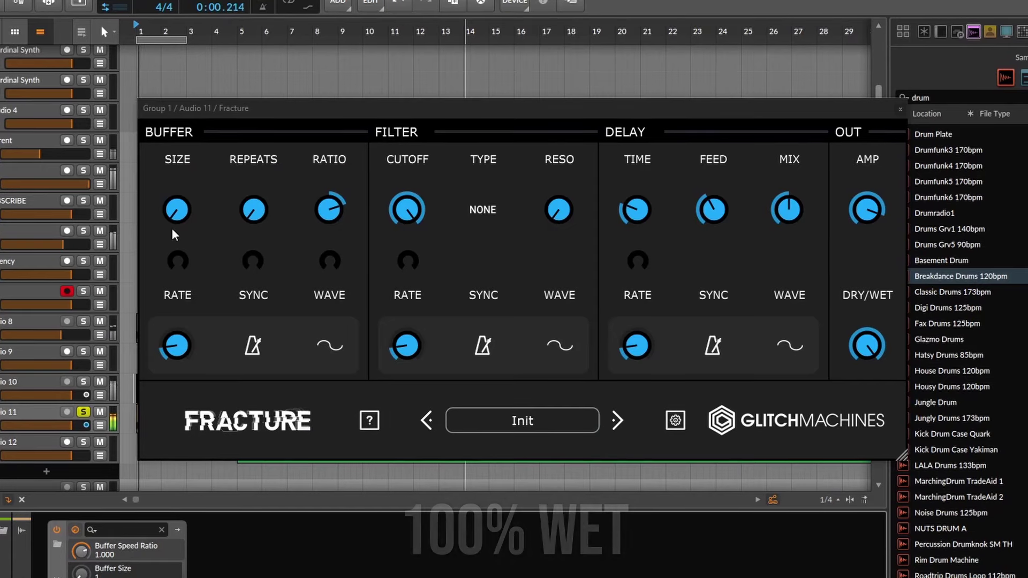
{"action": "left_click_drag", "start_coordinate": [173, 234], "coordinate": [209, 111]}
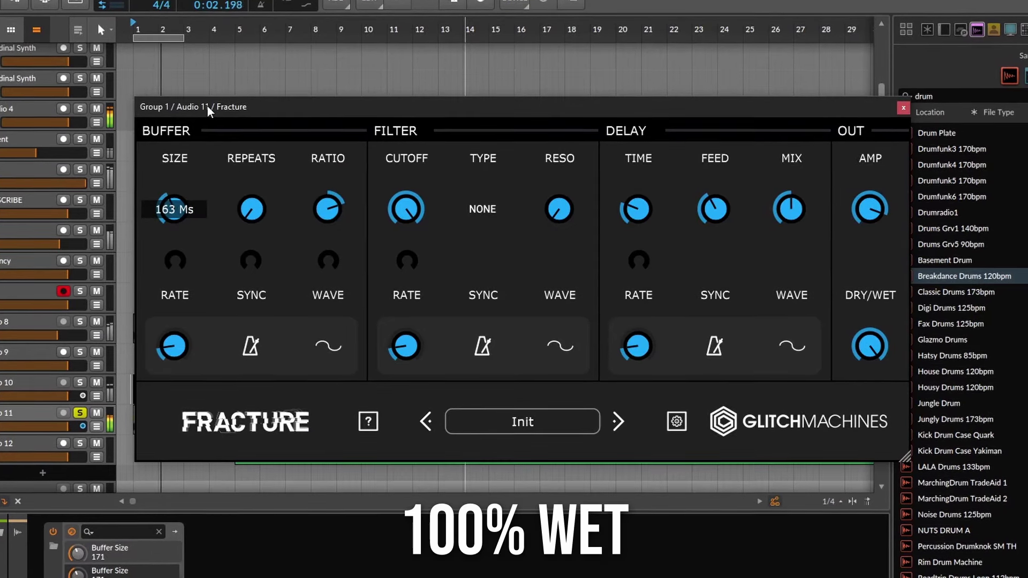
Raise Fracture's repeats to 14 and move its buffer size from 61 ms up to about 467 ms.
{"action": "left_click", "coordinate": [251, 209]}
{"action": "left_click_drag", "start_coordinate": [194, 212], "coordinate": [180, 274]}
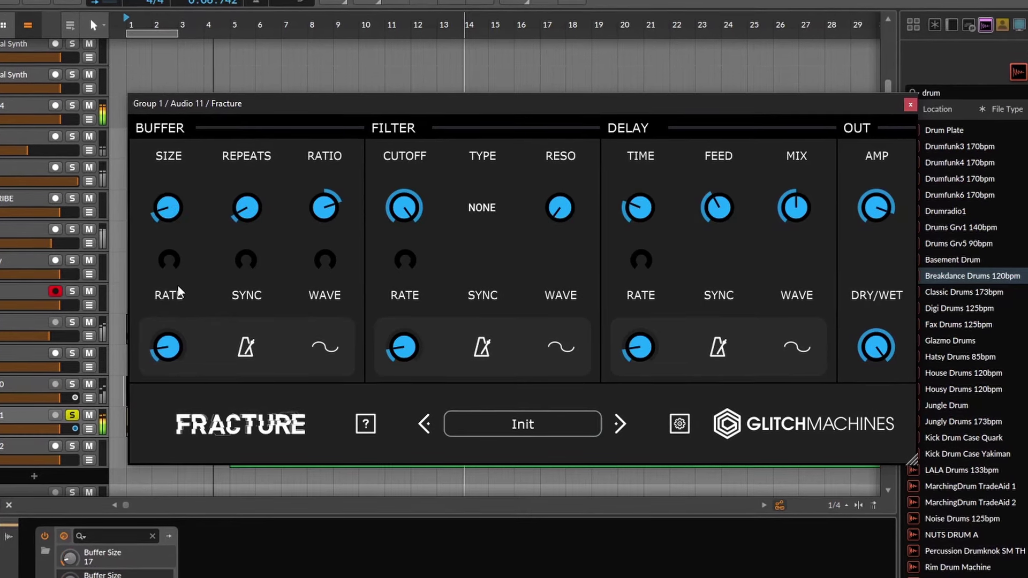
{"action": "left_click_drag", "start_coordinate": [245, 209], "coordinate": [252, 156]}
{"action": "left_click_drag", "start_coordinate": [186, 205], "coordinate": [160, 27]}
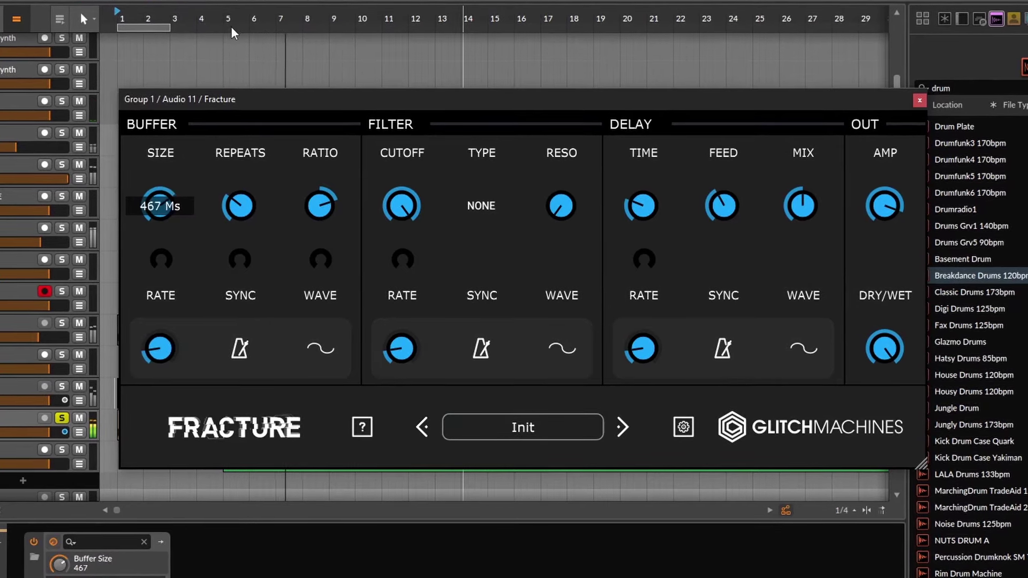